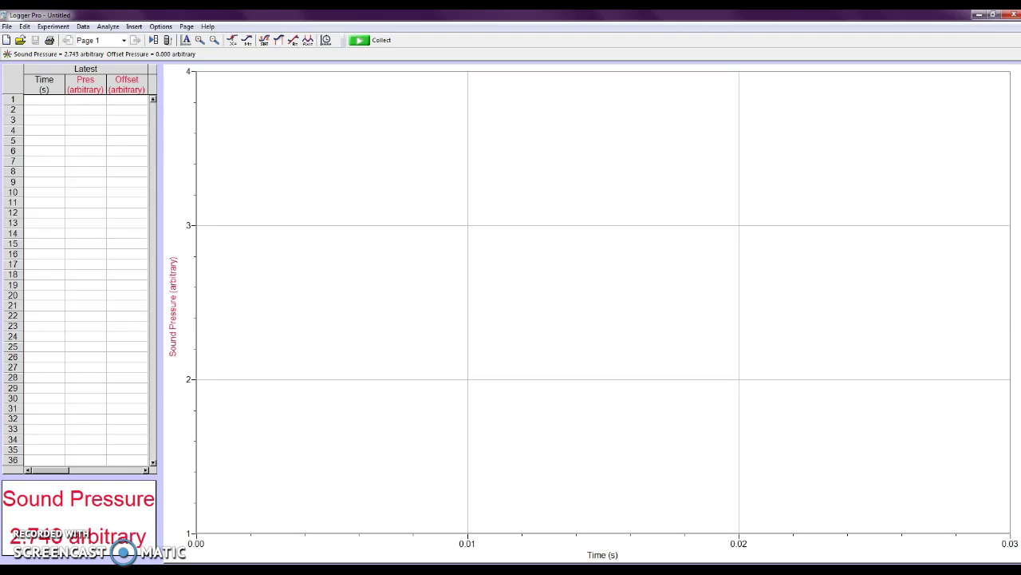
Record a short default sound-pressure run whose trace holds flat near 2.73.
left_click(363, 44)
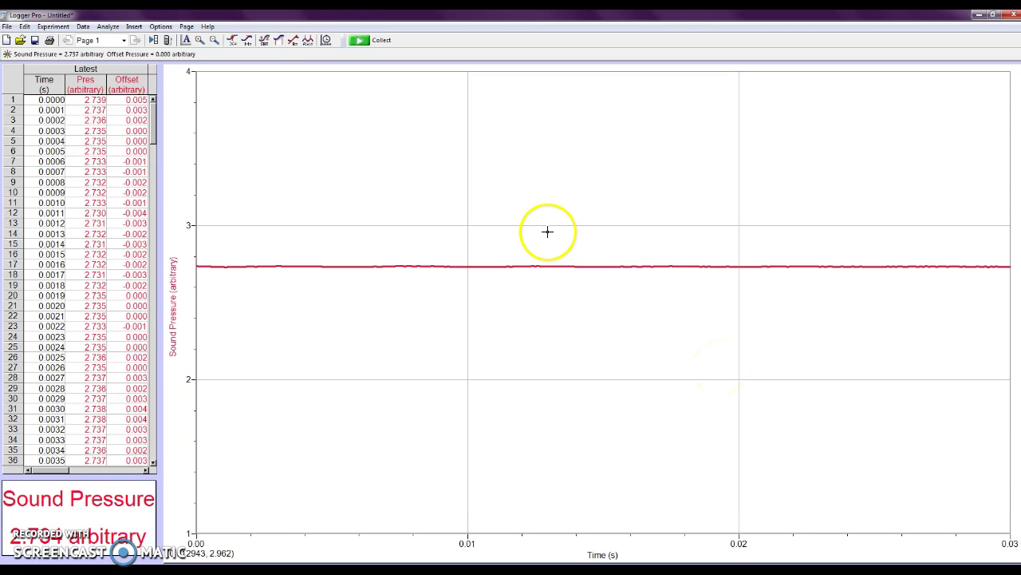
Change the data collection duration to 3 seconds.
left_click(326, 42)
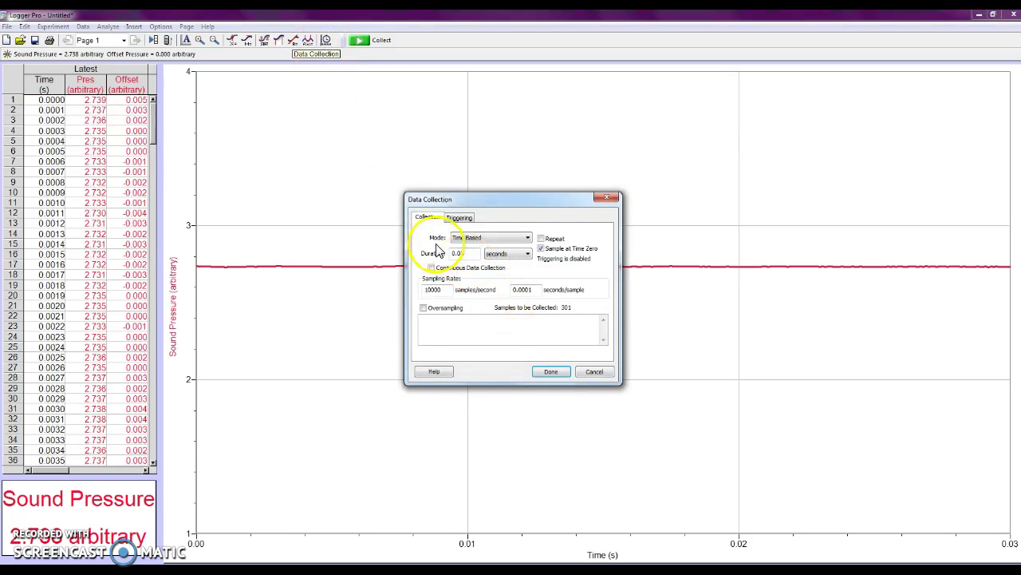
left_click_drag(460, 255, 439, 253)
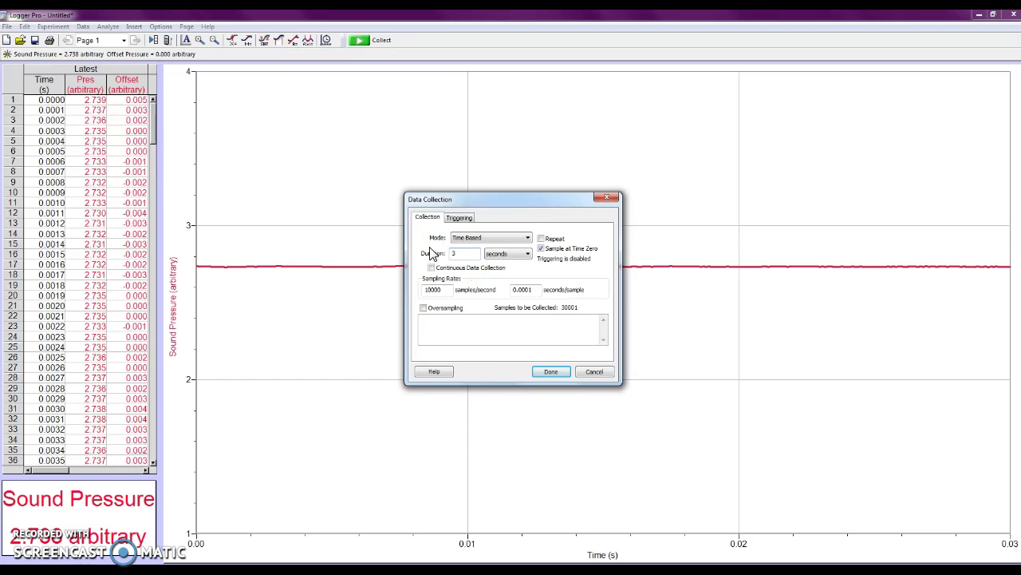
type("3")
left_click(551, 373)
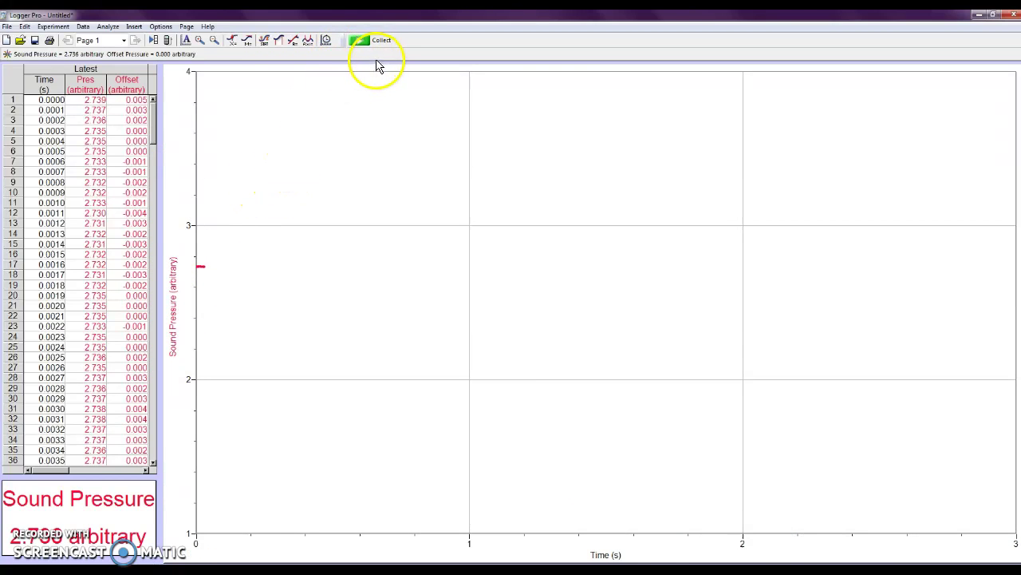
Record a 3-second voice sample and stretch the time axis to spread the waveform.
left_click(363, 40)
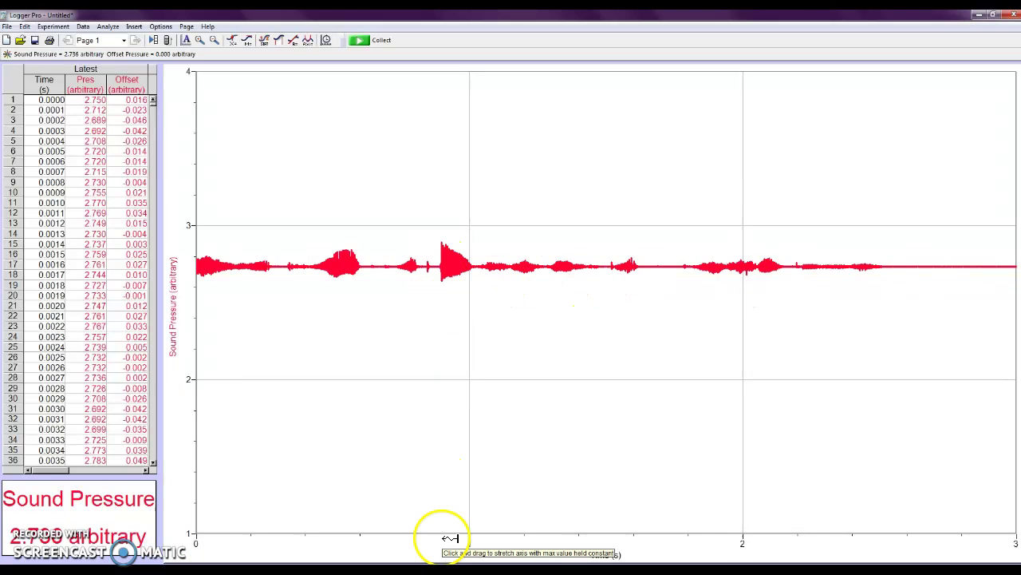
left_click_drag(449, 538, 234, 531)
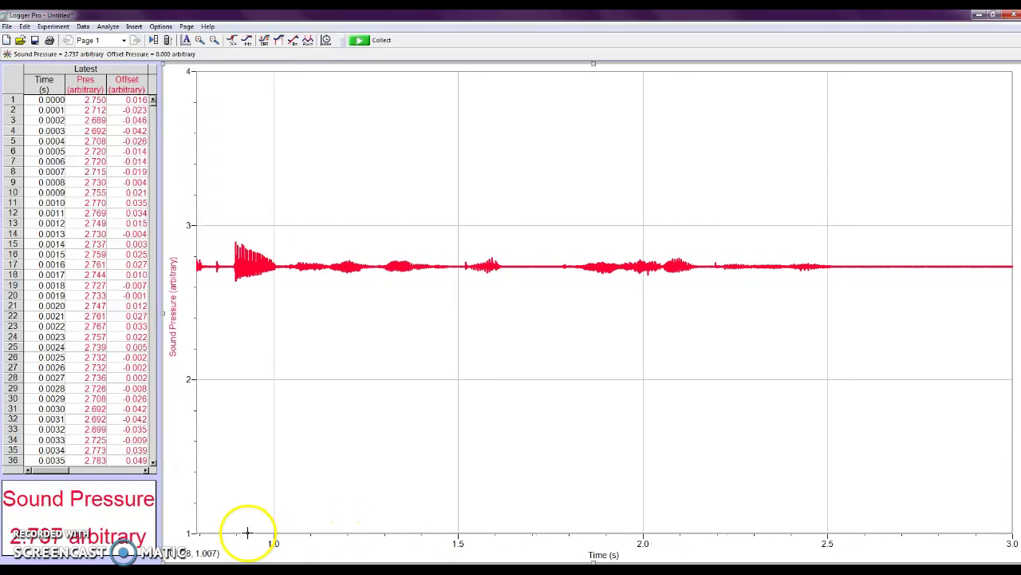
mouse_move(258, 538)
left_mouse_down()
mouse_move(289, 538)
mouse_move(250, 538)
left_mouse_up()
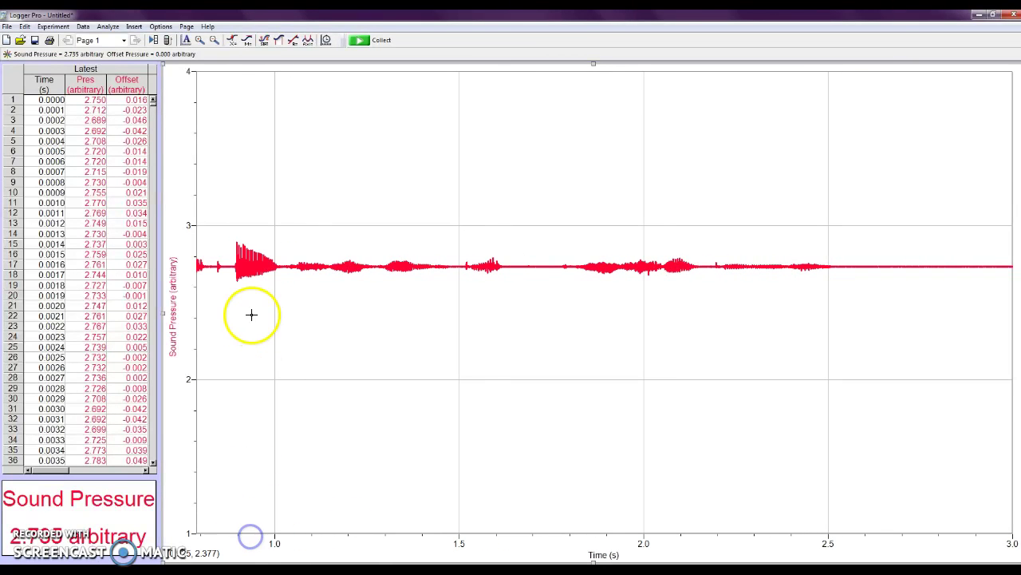
Select the burst near 0.83–0.98 s, rescale the graph, then clear the selection.
left_click_drag(214, 209, 267, 553)
right_click(245, 270)
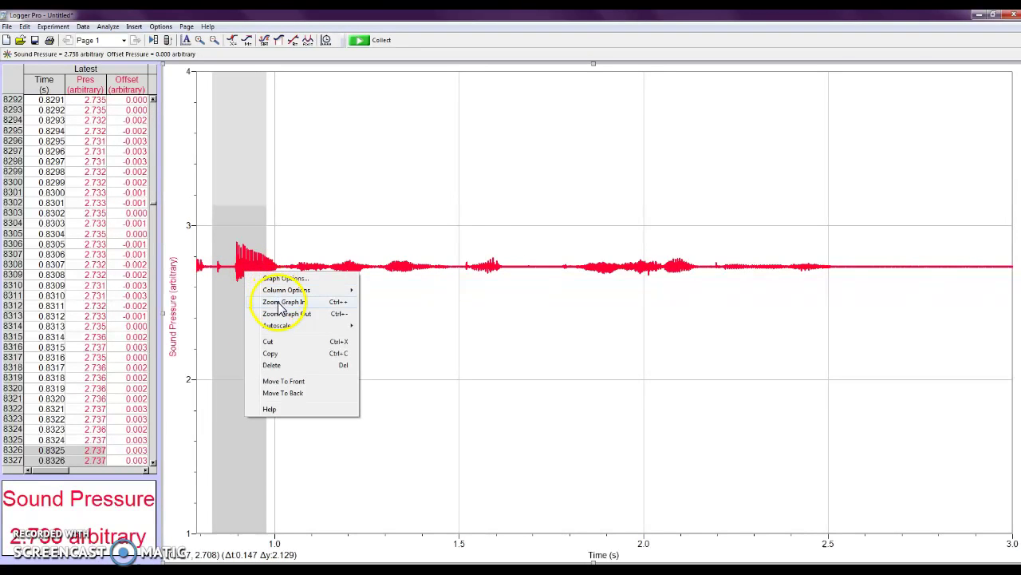
mouse_move(278, 325)
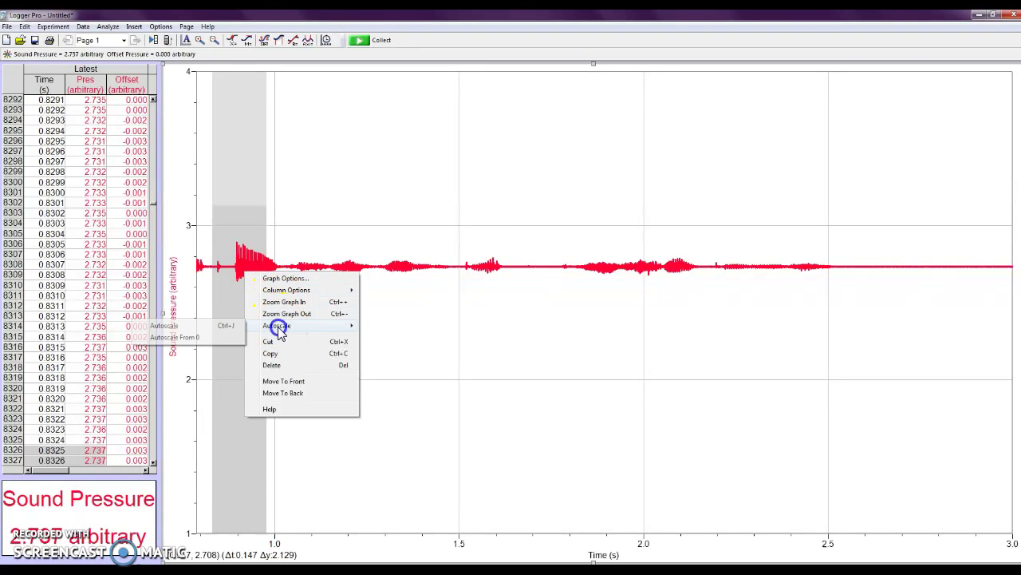
left_click(198, 327)
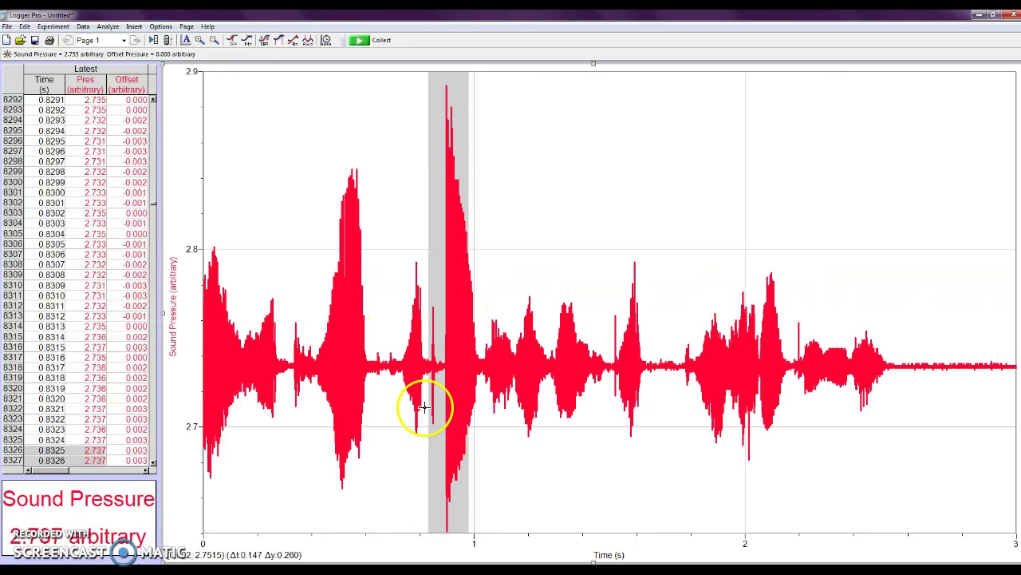
left_click(433, 538)
left_click(428, 216)
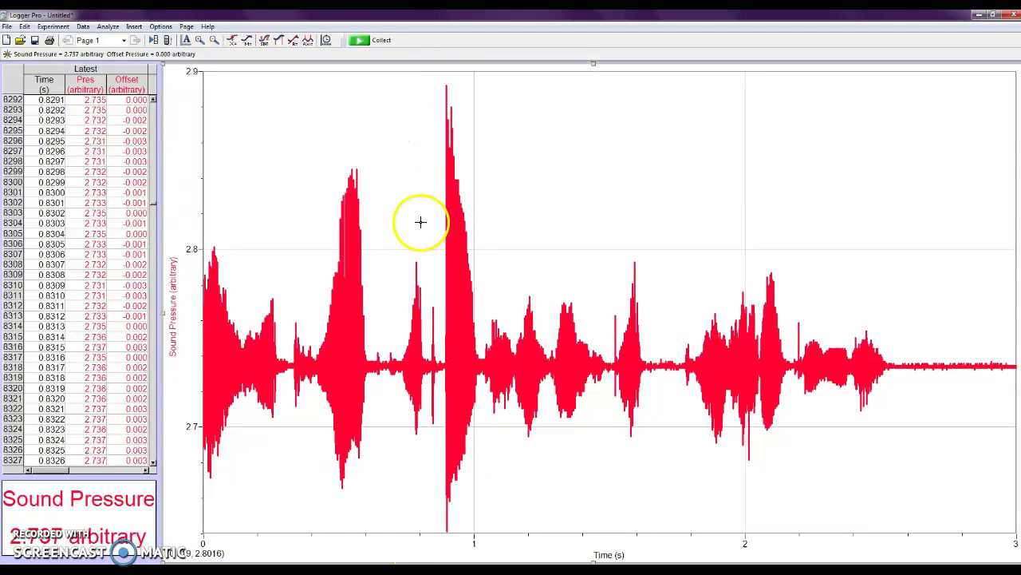
Select about 0.8–1.12 s and zoom the graph into that loud burst.
left_click_drag(420, 217, 508, 524)
right_click(470, 413)
left_click(507, 468)
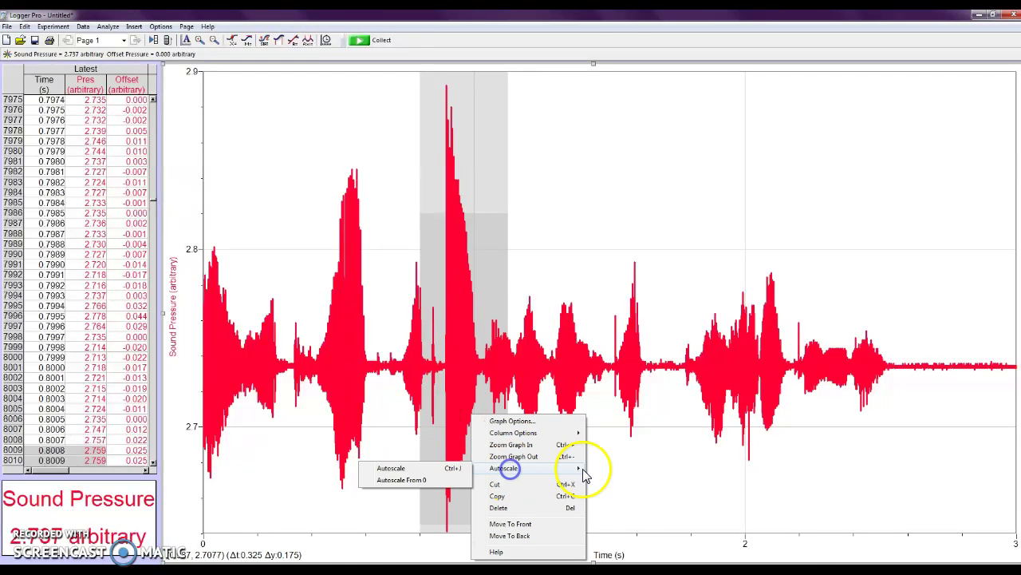
left_click(405, 470)
right_click(438, 447)
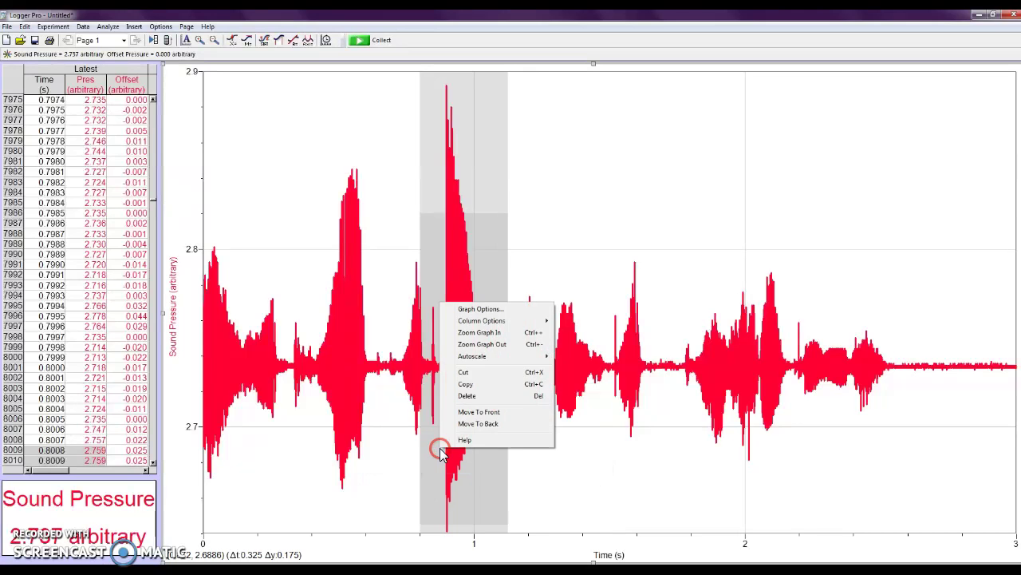
left_click(495, 332)
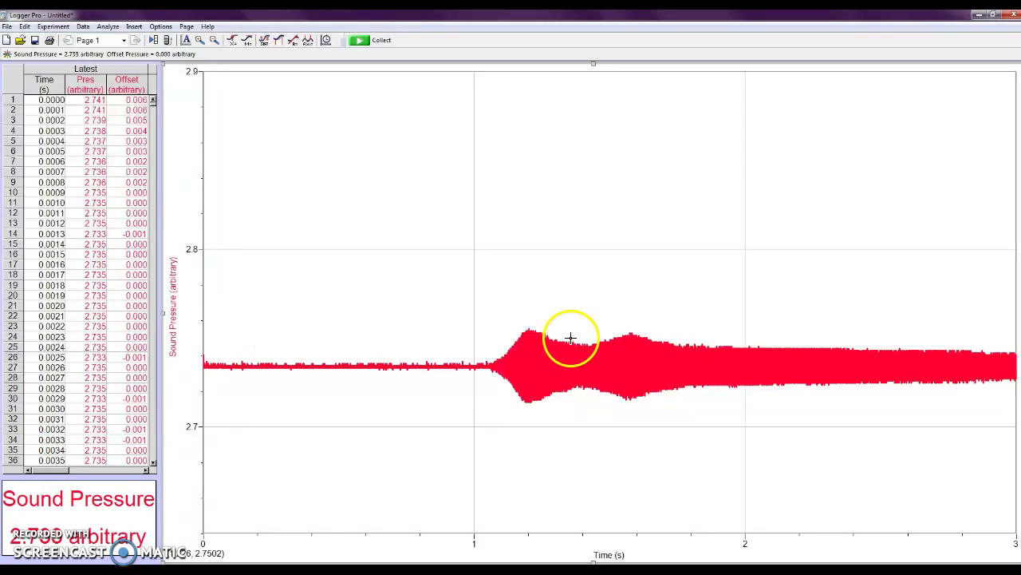
Zoom the graph into the start of the tone near 1.06 s.
left_click_drag(492, 319, 550, 412)
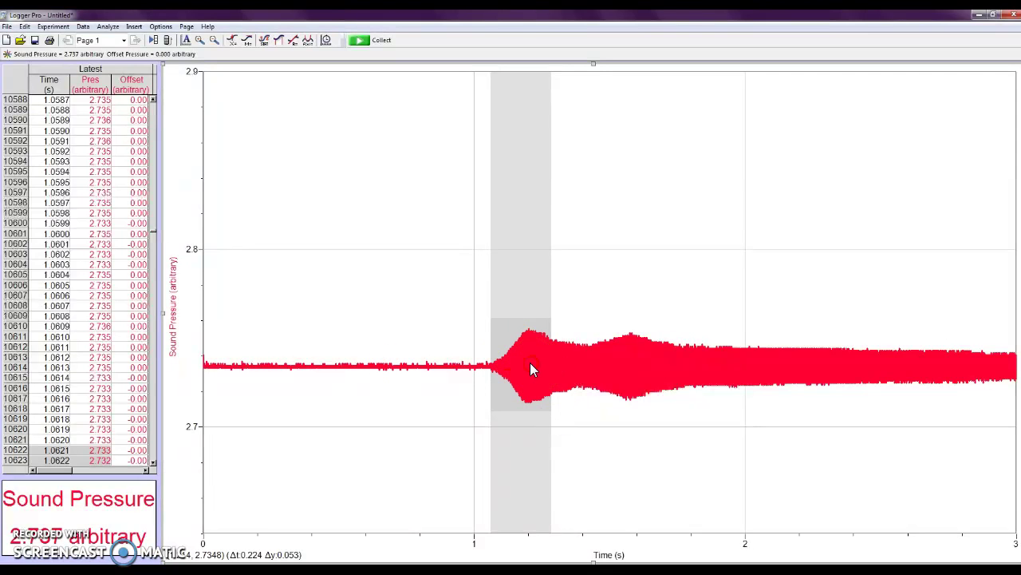
right_click(532, 366)
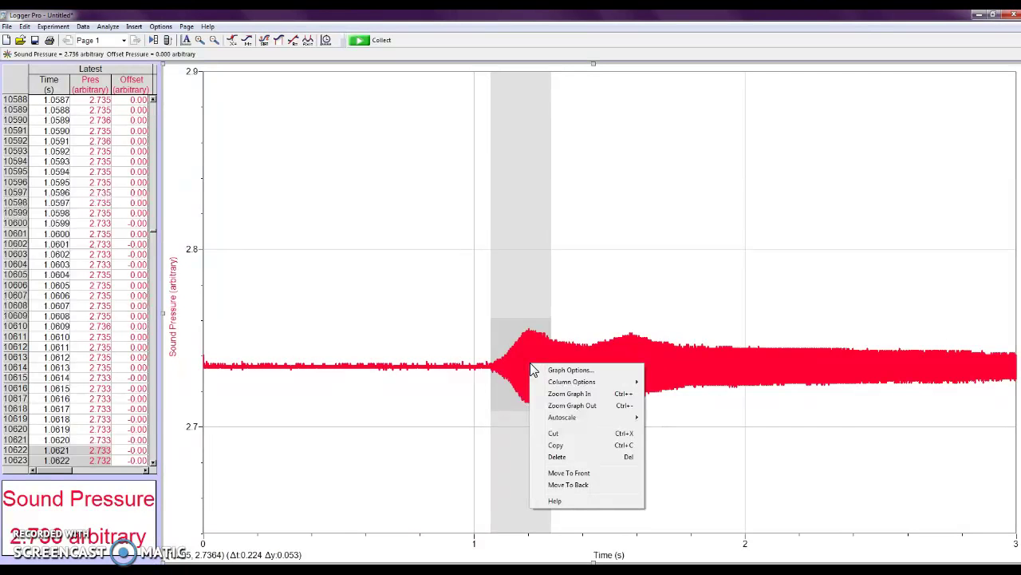
left_click(557, 393)
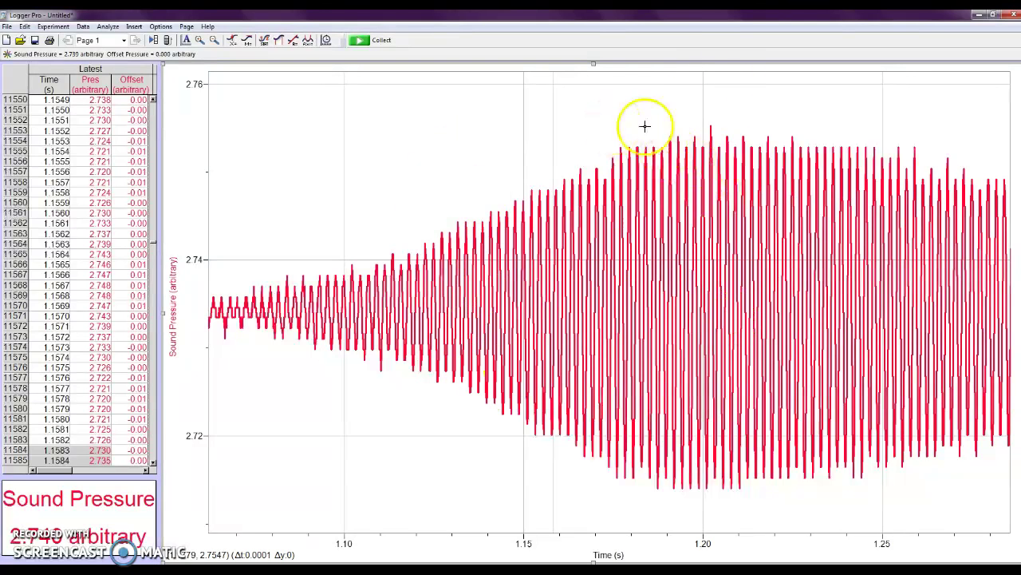
Zoom further into the oscillations near 1.2 s, spanning about 1.19–1.25 s.
mouse_move(656, 130)
left_mouse_down()
mouse_move(767, 311)
mouse_move(868, 413)
mouse_move(889, 498)
left_mouse_up()
right_click(804, 367)
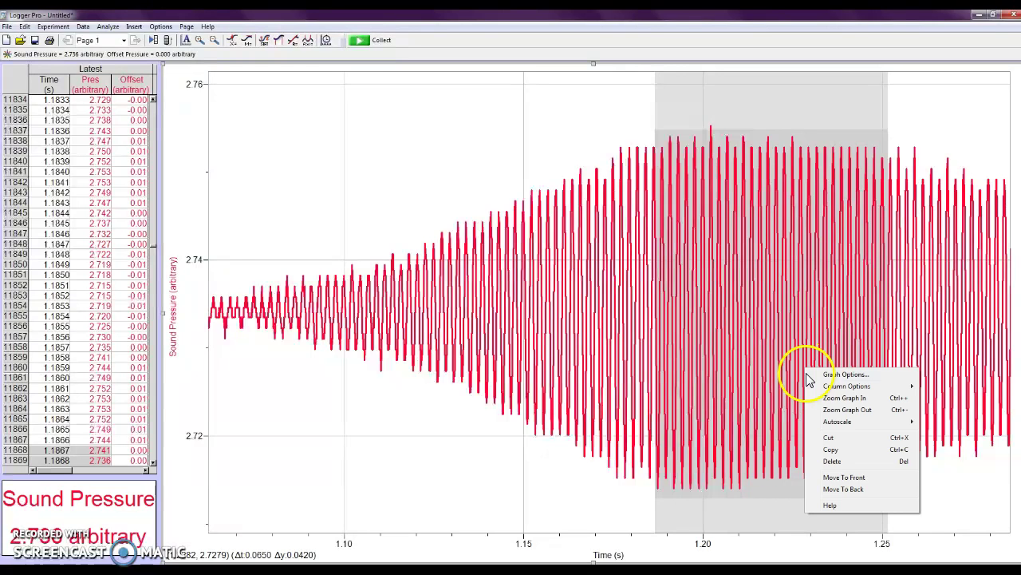
left_click(830, 397)
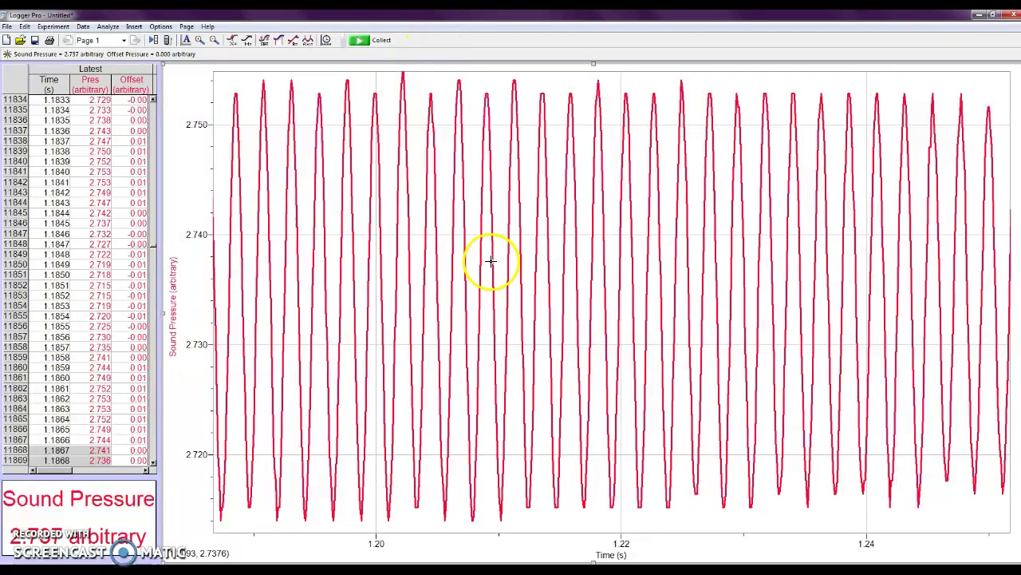
Add an FFT graph via Insert > Additional Graphs > FFT Graph.
left_click(381, 164)
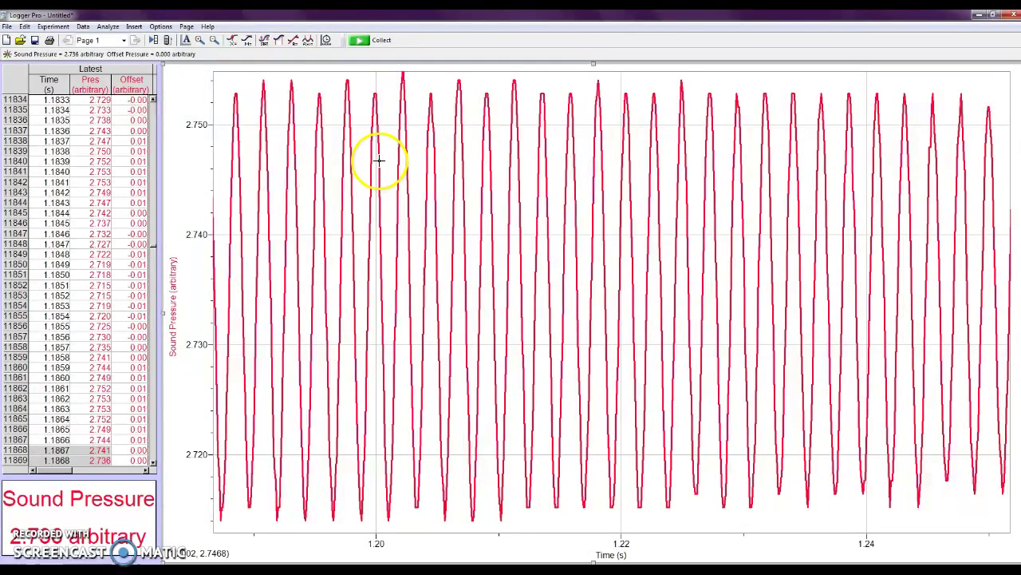
left_click(135, 27)
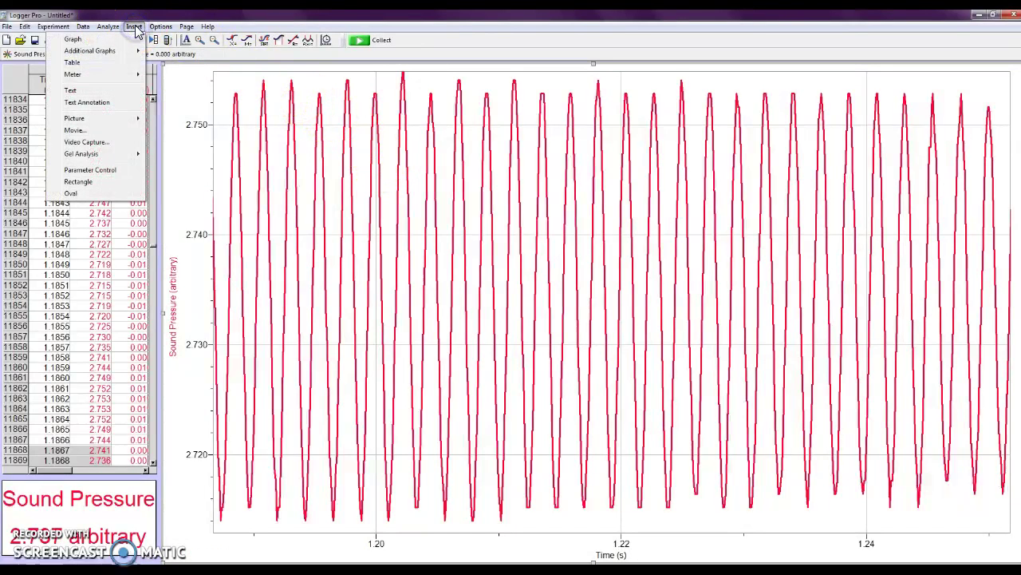
mouse_move(121, 55)
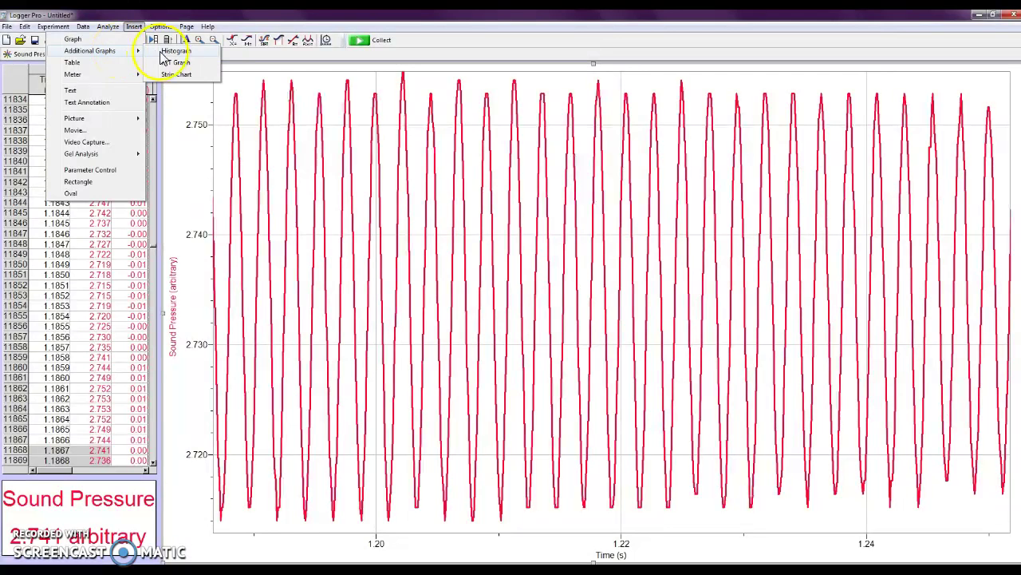
left_click(169, 62)
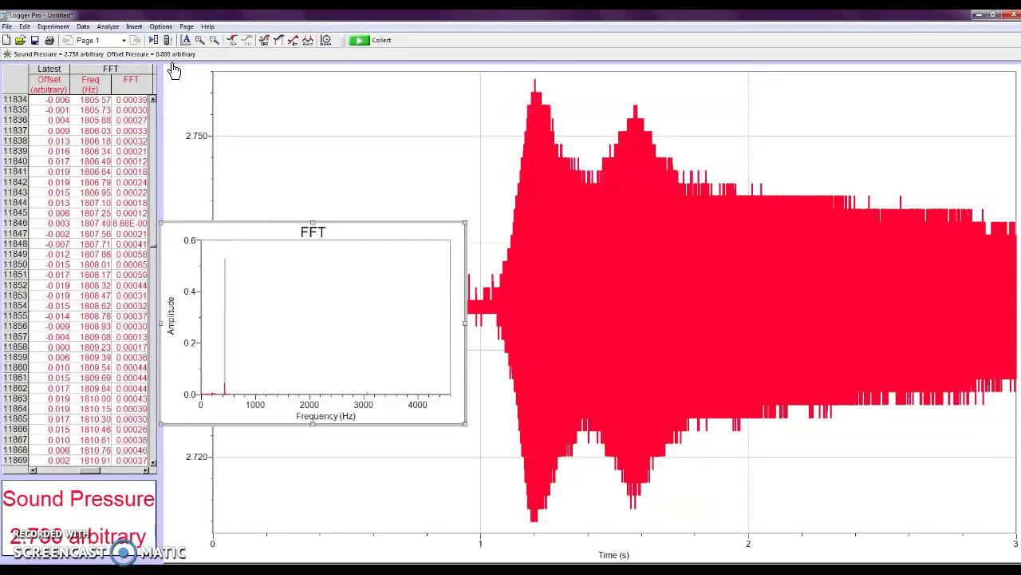
Place the FFT graph full-width across the top, with the sound-pressure graph resized beneath it.
left_click(641, 75)
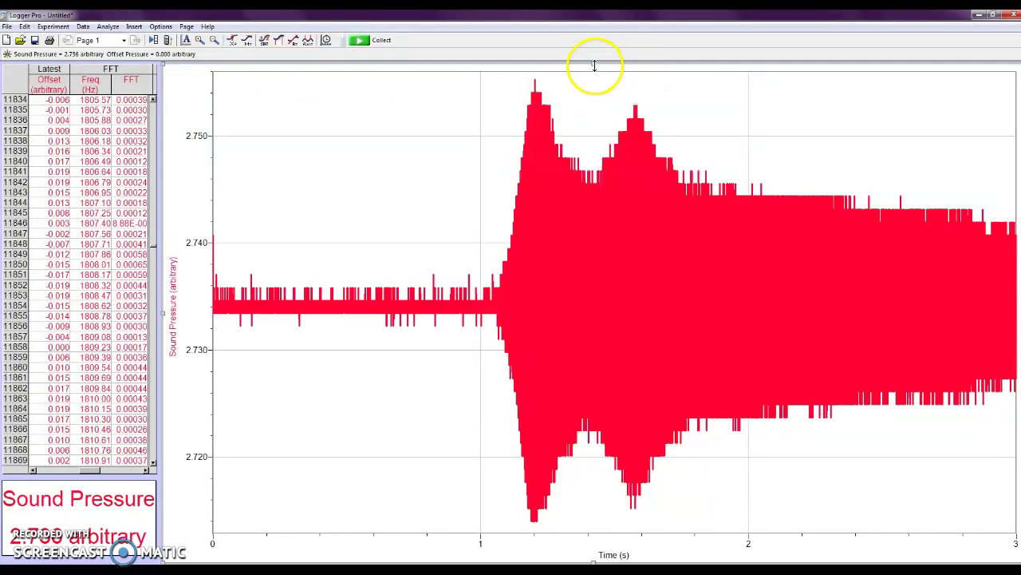
left_click_drag(595, 65, 586, 403)
left_click(413, 229)
left_click_drag(380, 224, 380, 67)
left_click_drag(467, 267, 1015, 358)
left_click(661, 410)
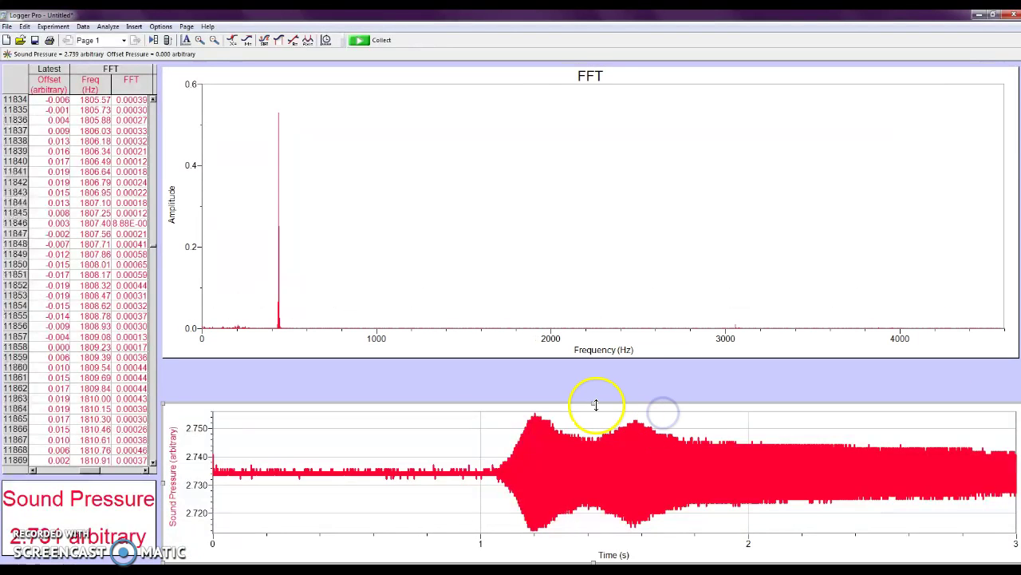
left_click_drag(596, 405, 591, 363)
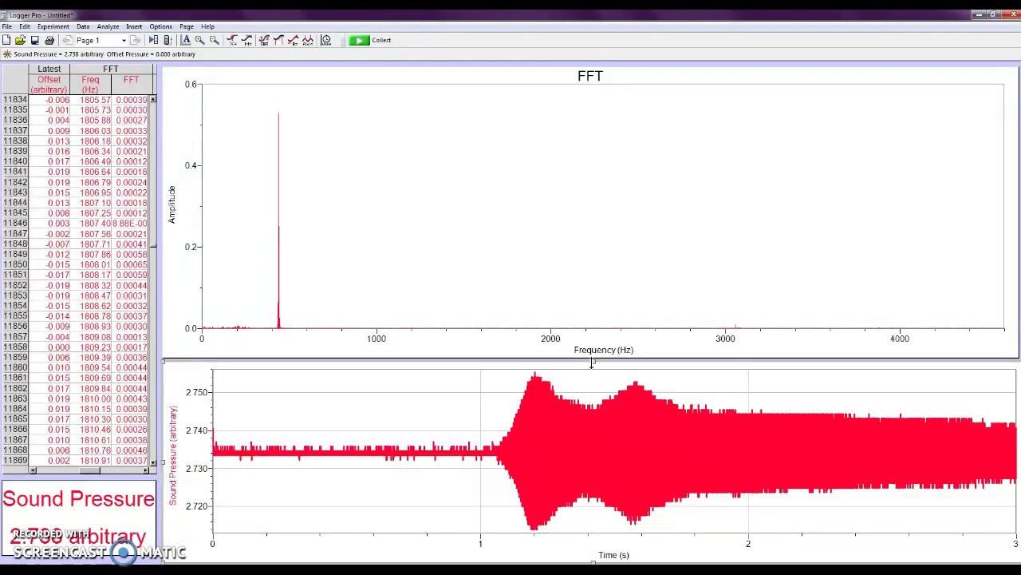
Record the tuning fork so the FFT shows a dominant peak near 440 Hz.
left_click(359, 42)
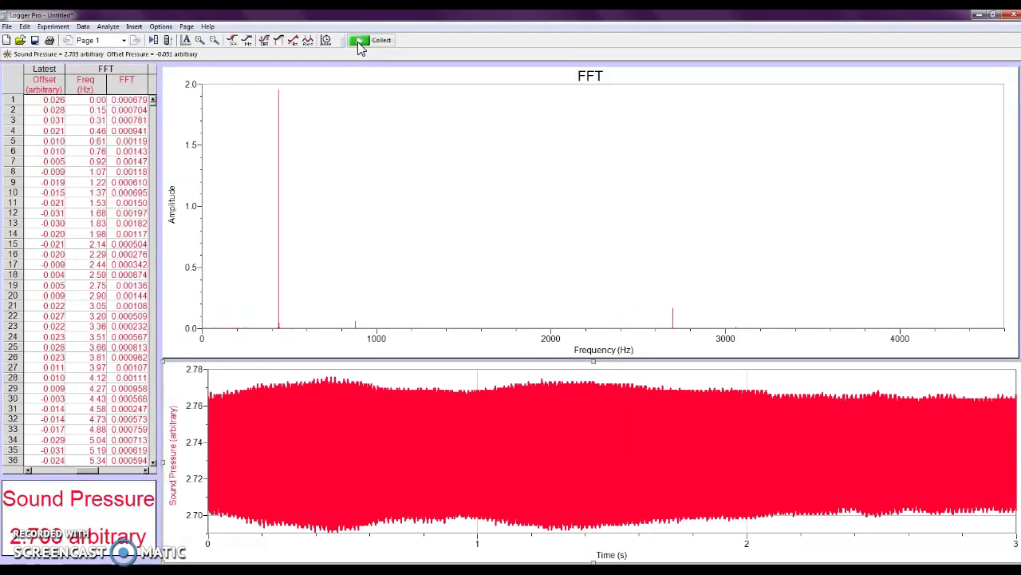
left_click(358, 41)
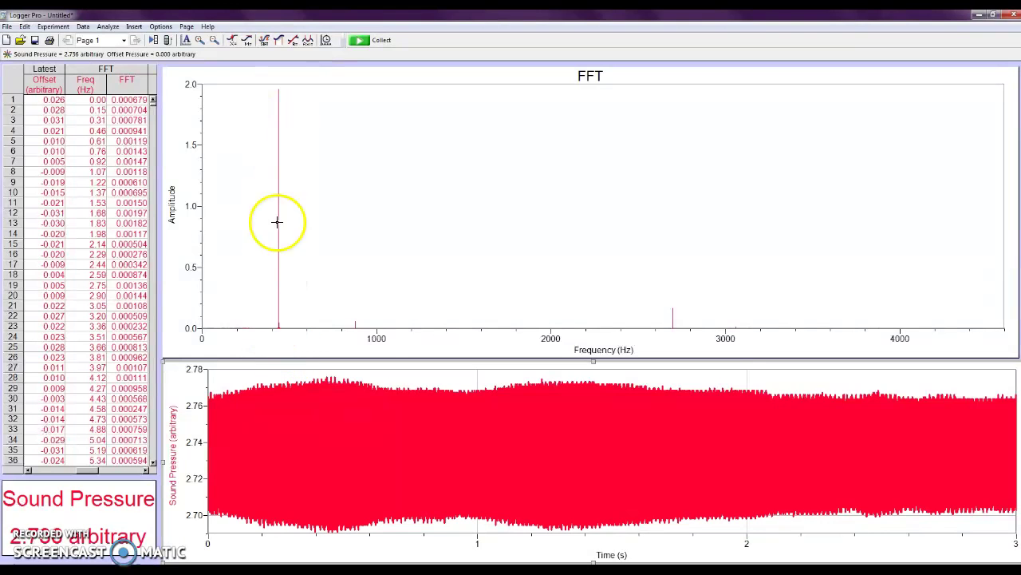
left_click_drag(274, 137, 284, 335)
right_click(284, 321)
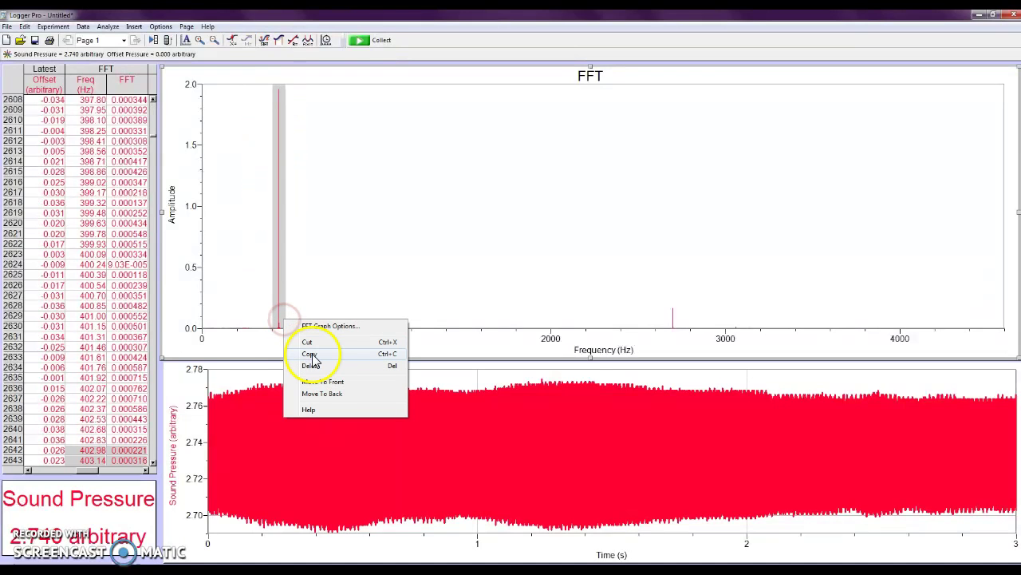
left_click(273, 351)
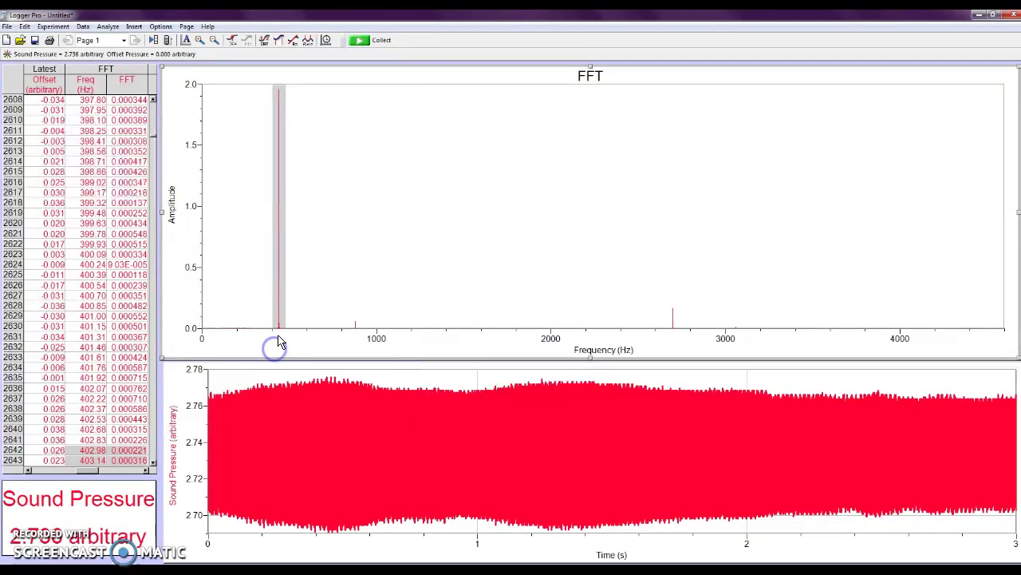
right_click(278, 329)
left_click(298, 338)
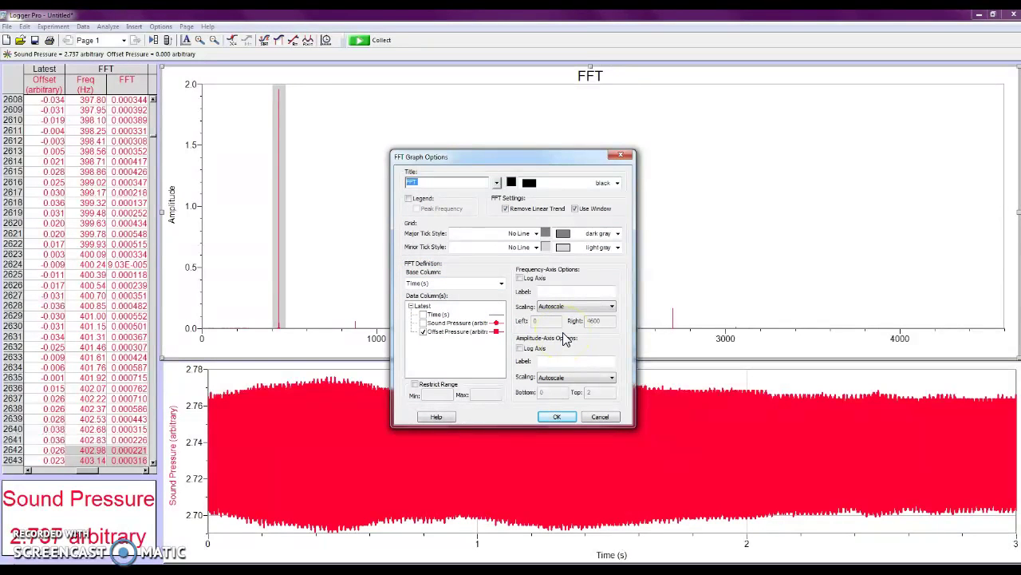
left_click(415, 384)
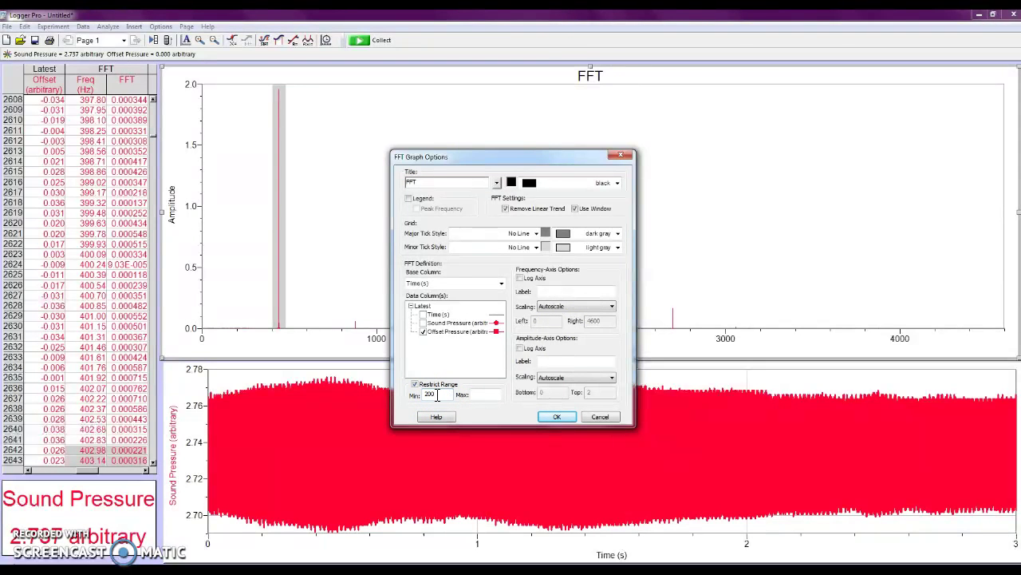
left_click(437, 395)
type("200")
left_click(480, 398)
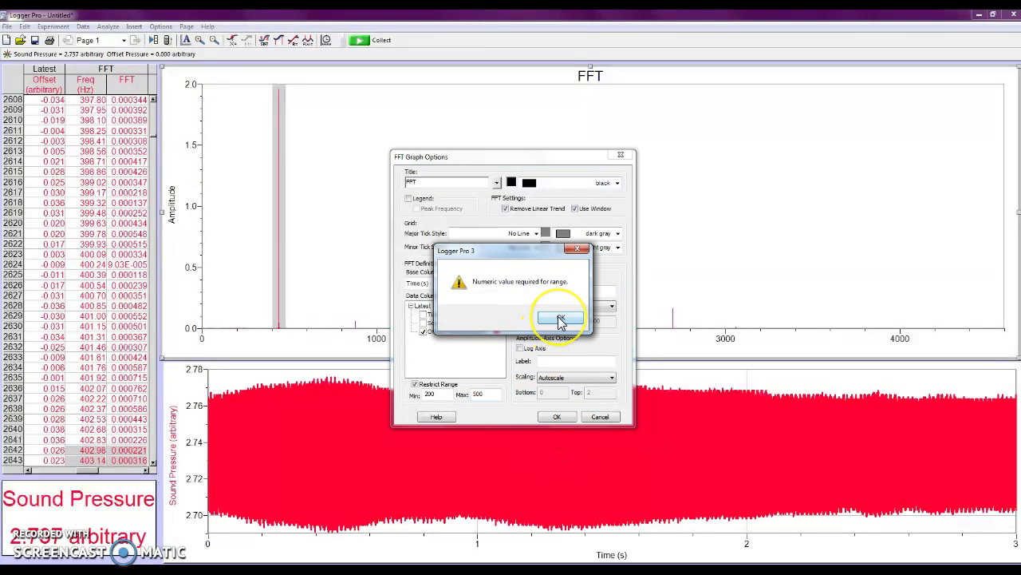
left_click(561, 319)
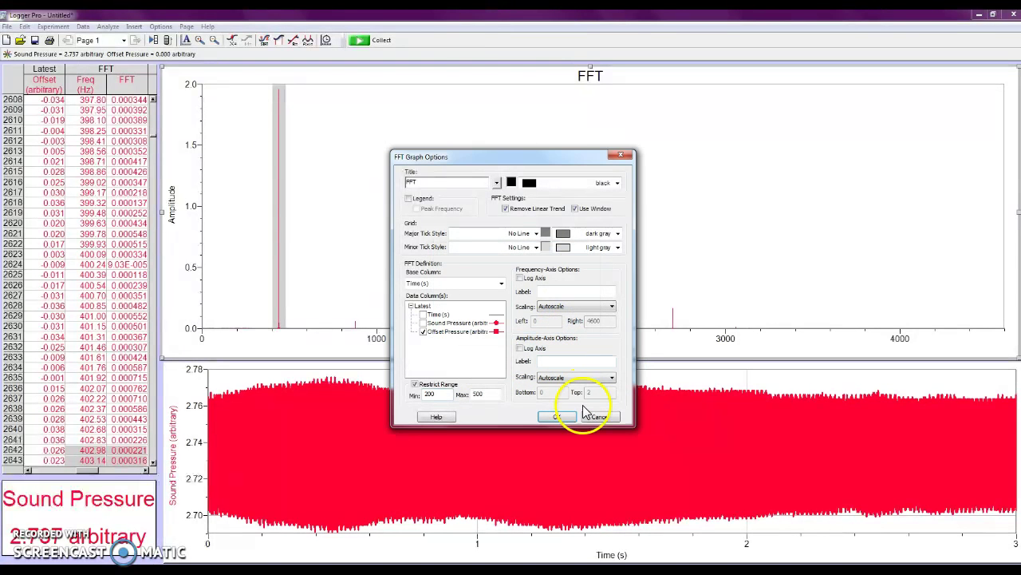
left_click(618, 157)
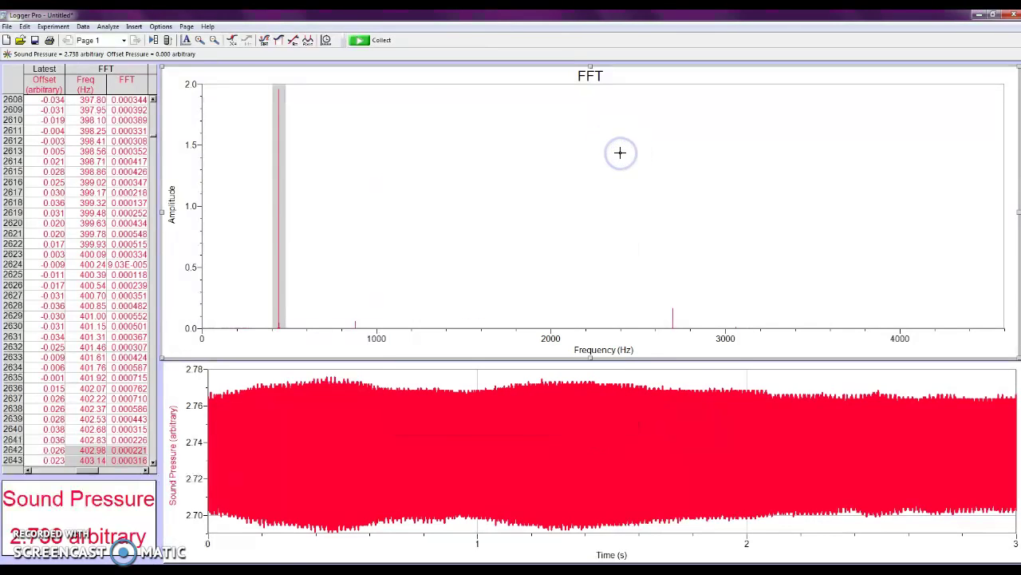
Record a 3-second voice sample whose FFT peaks between 200–1100 Hz.
left_click(551, 222)
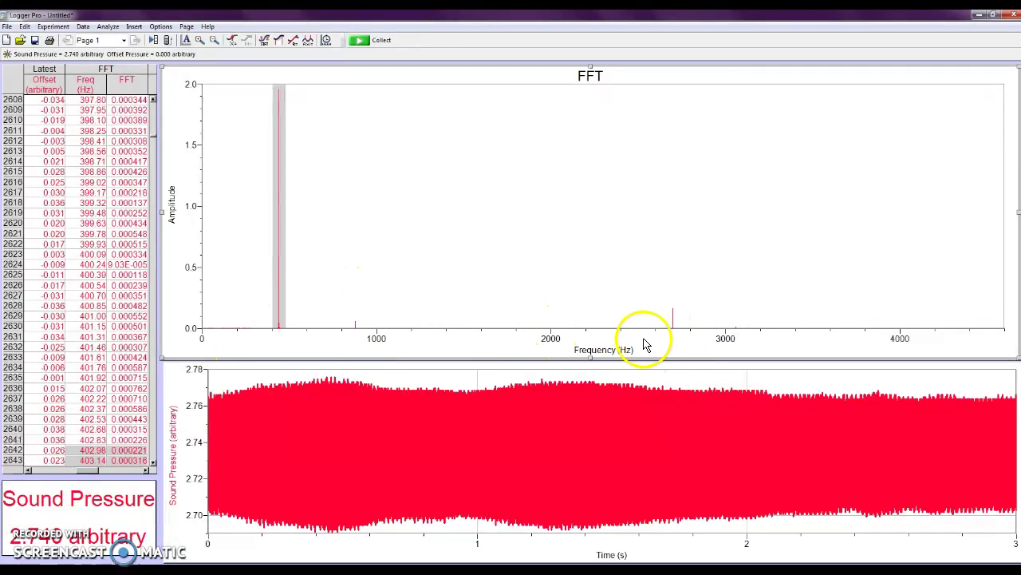
left_click(356, 43)
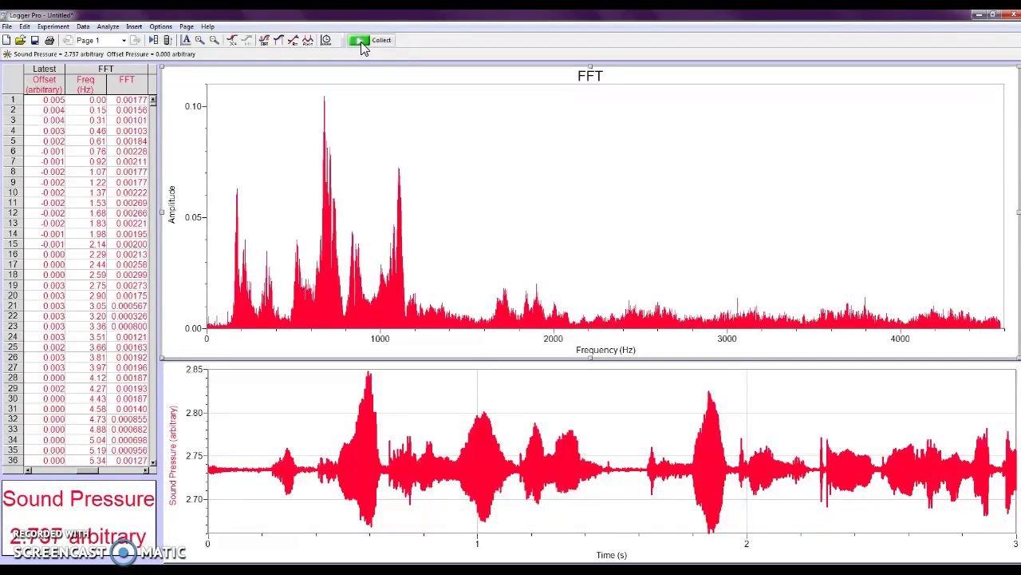
Record a steady sung note whose FFT shows harmonics every ~215 Hz, tallest near 650 Hz.
left_click(361, 44)
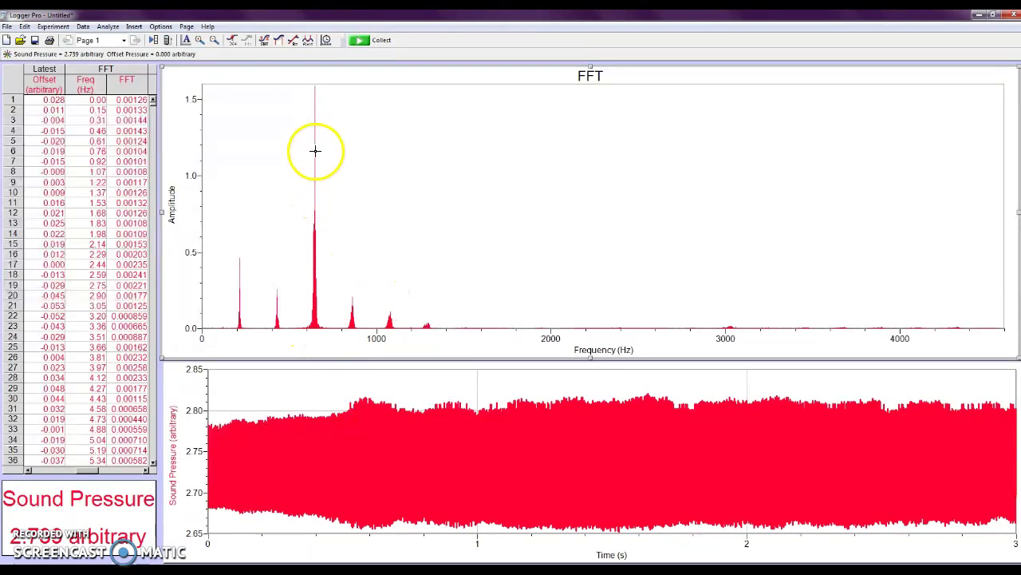
Turn on Examine mode to read values off the FFT graph.
left_click(231, 40)
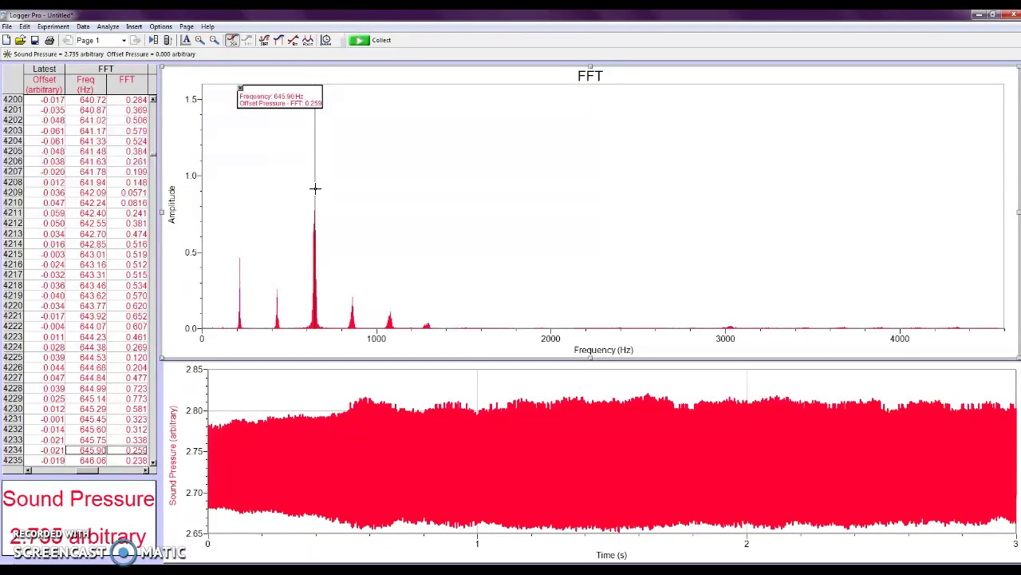
Record a new tuning-fork run and read its FFT peak at 440.06 Hz, checking the 34.64 Hz row.
left_click(361, 41)
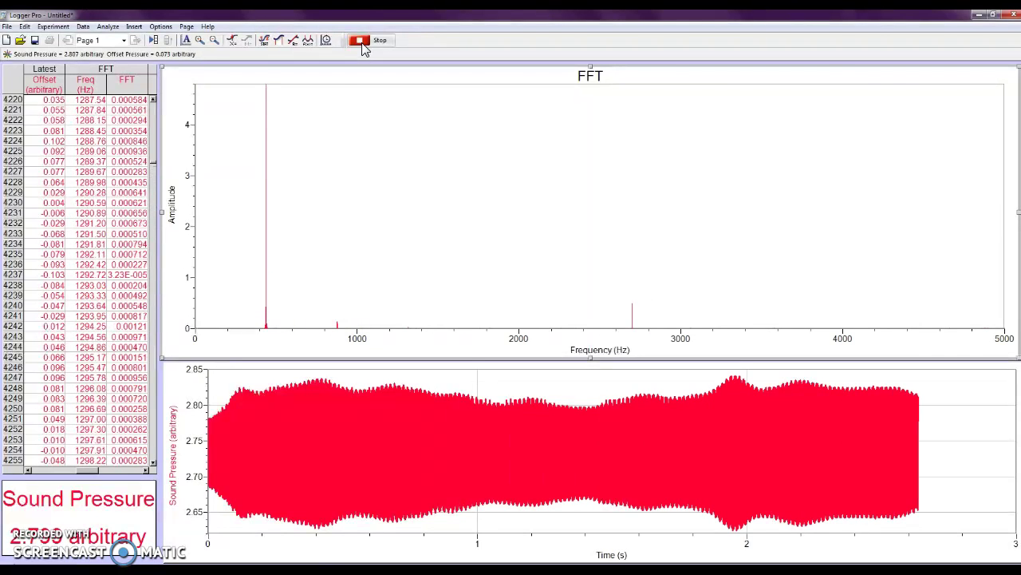
left_click(359, 51)
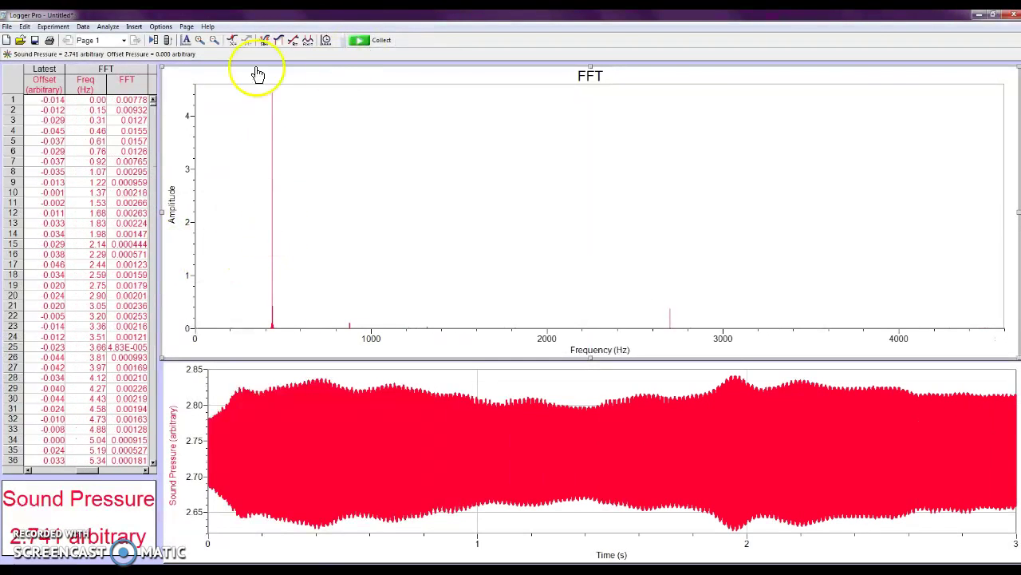
left_click(232, 41)
left_click(272, 126)
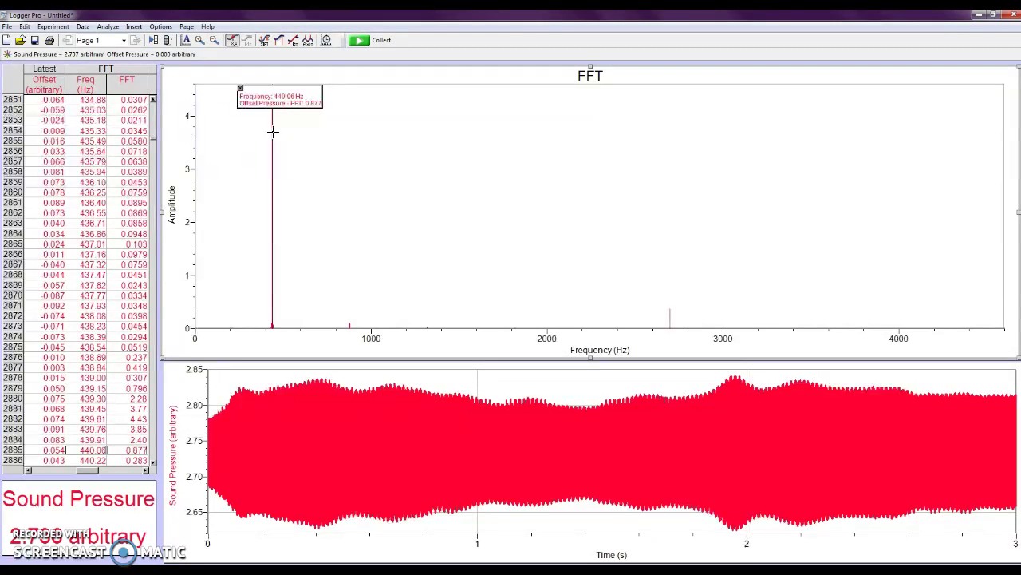
scroll(80, 112, "up", 15)
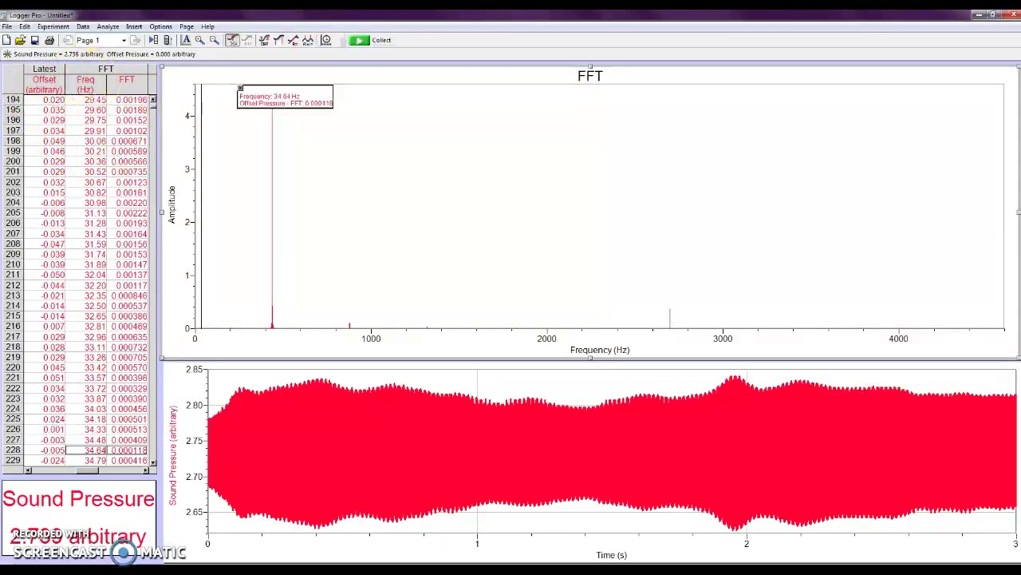
left_click(133, 404)
Check the FFT near 1372.68 Hz, then review Data Collection: 3 s duration at 10000 samples/second.
left_click(244, 120)
left_click(569, 378)
left_click(326, 40)
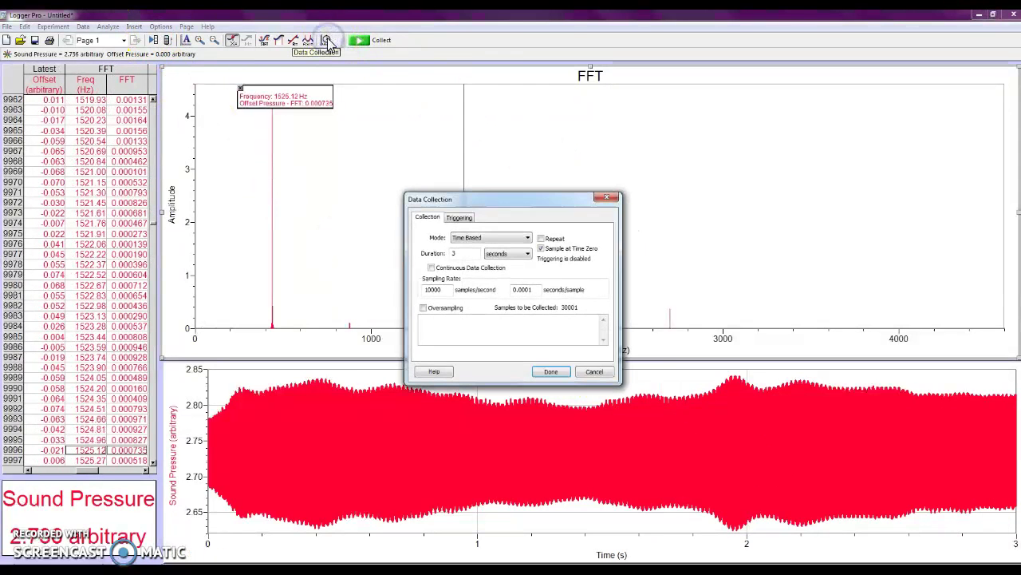
left_click(470, 253)
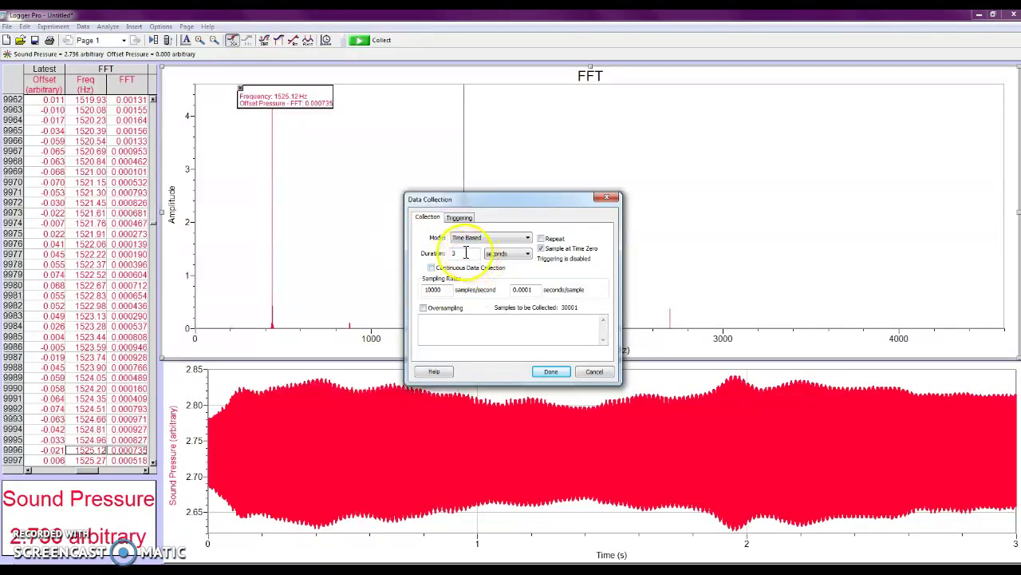